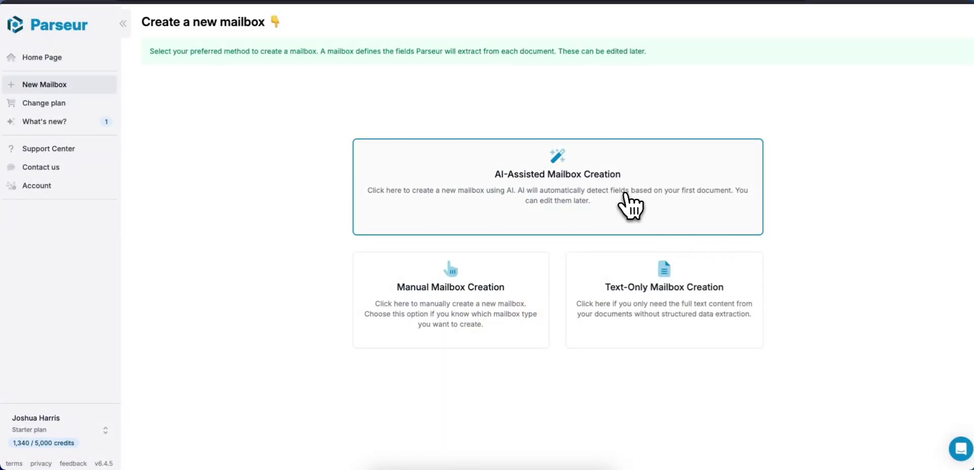
Start a new mailbox with AI-Assisted Mailbox Creation
left_click(560, 203)
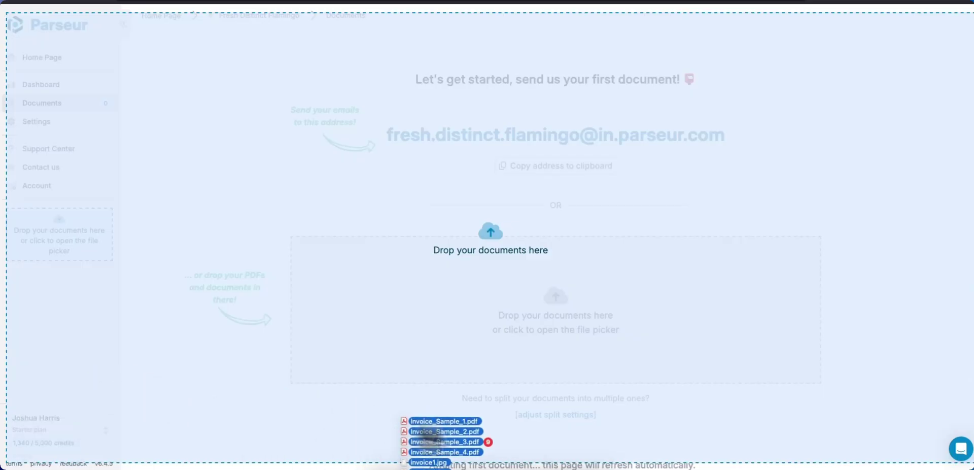
Drag the sample invoice PDFs and JPGs into the mailbox's drop zone
left_click_drag(446, 435, 537, 350)
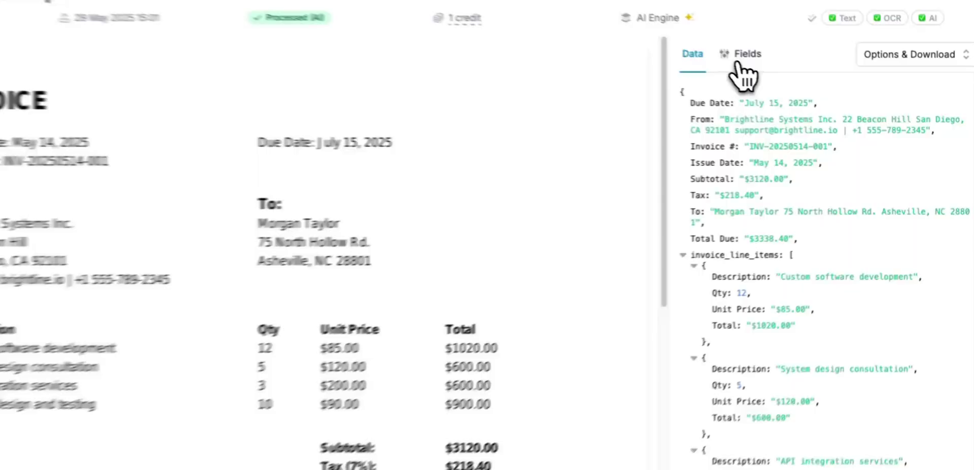
Show the Fields list for the Other-Sample-Format.pdf invoice
left_click(799, 79)
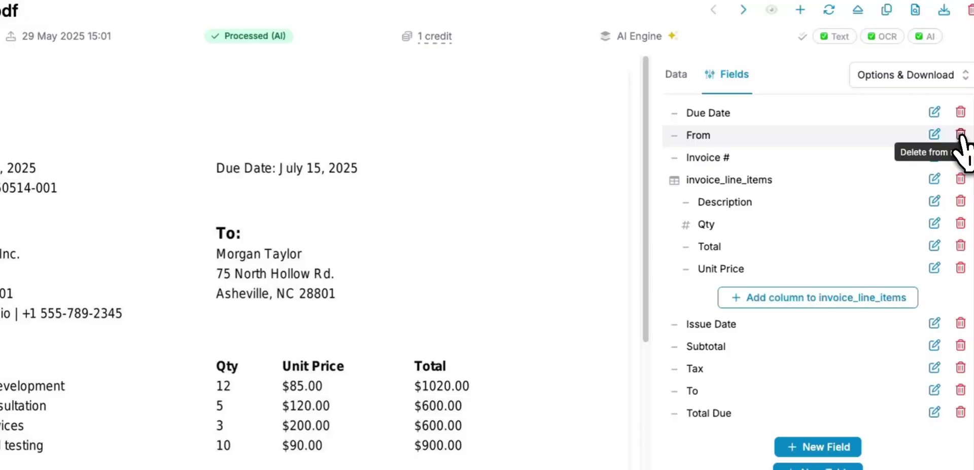
Delete the From and To fields from the mailbox
left_click(961, 135)
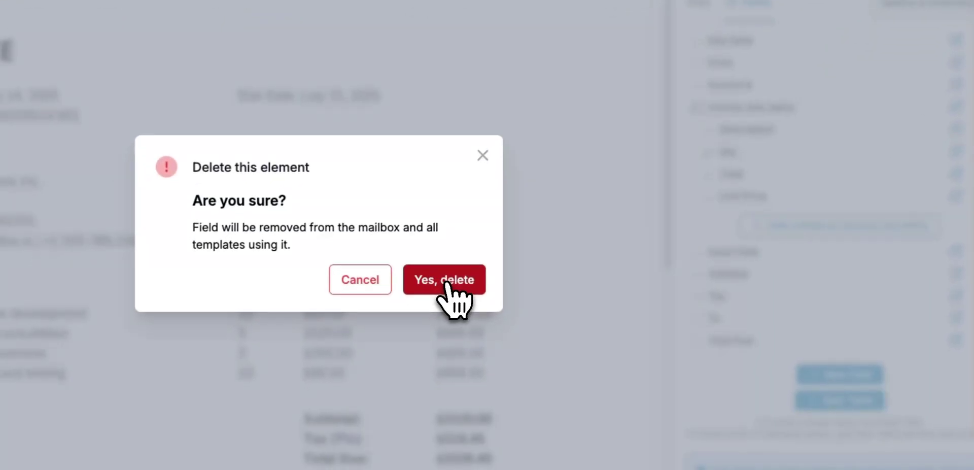
left_click(445, 283)
left_click(969, 283)
left_click(427, 272)
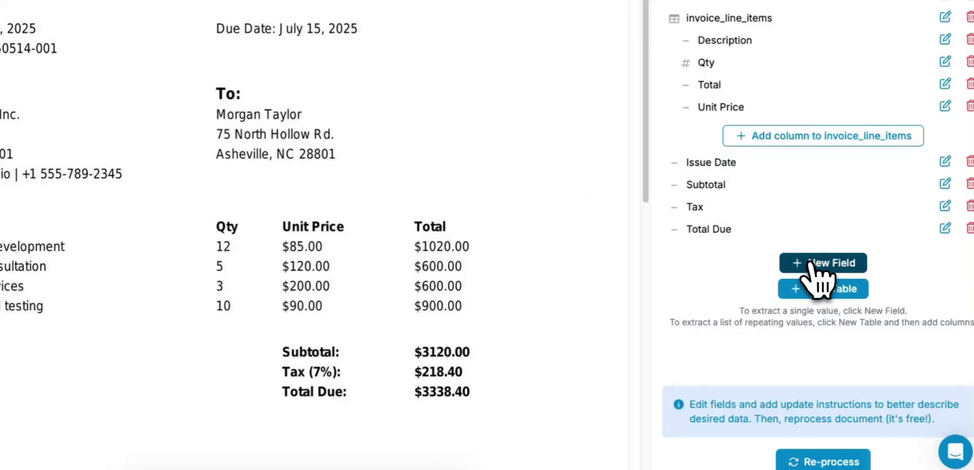
Add a Company Name field and a single-line text Company Address field
left_click(829, 263)
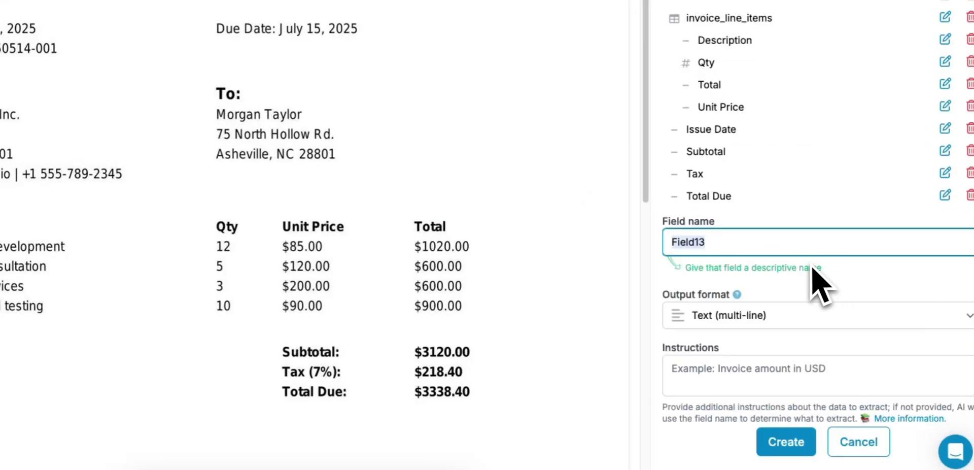
type("Company Name")
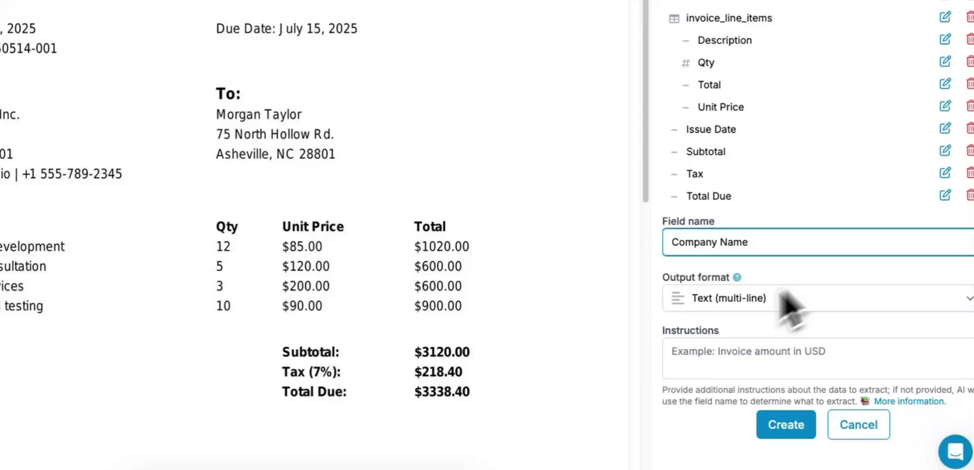
left_click(764, 432)
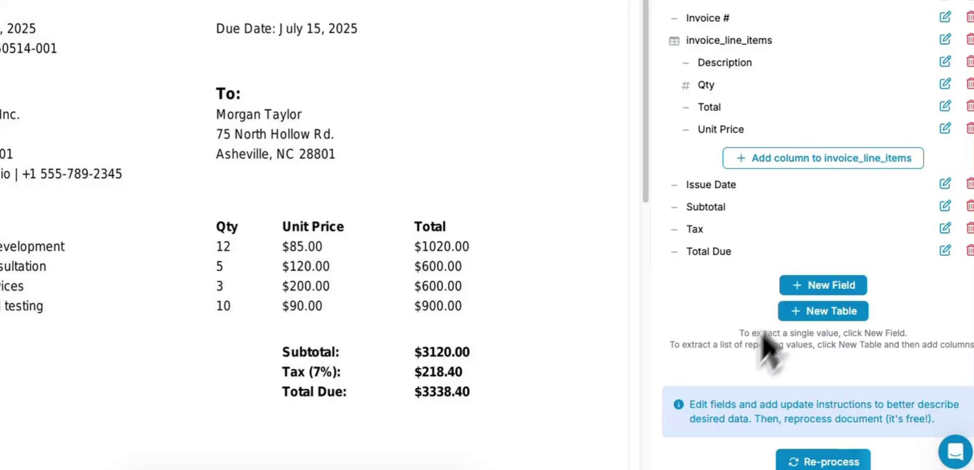
left_click(825, 284)
type("Company ")
type("ress")
left_click(759, 327)
left_click(757, 147)
left_click(782, 449)
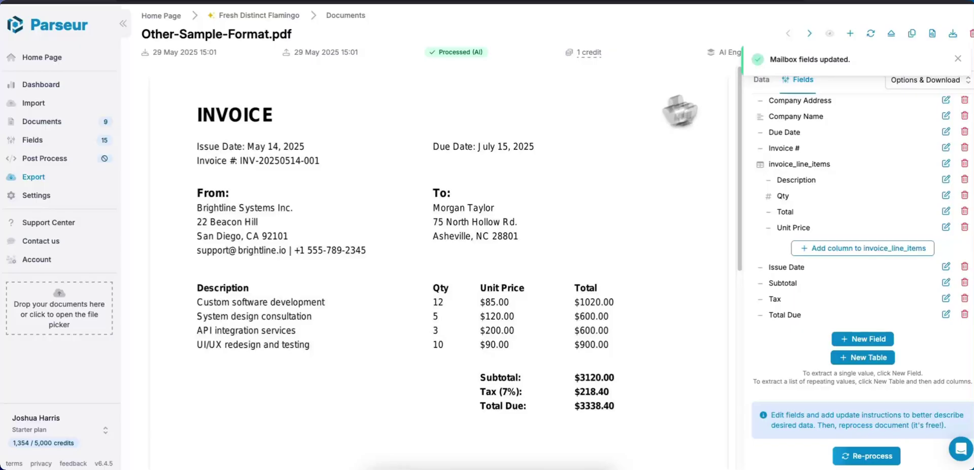
Set the Due Date field's output format to Date
left_click(757, 82)
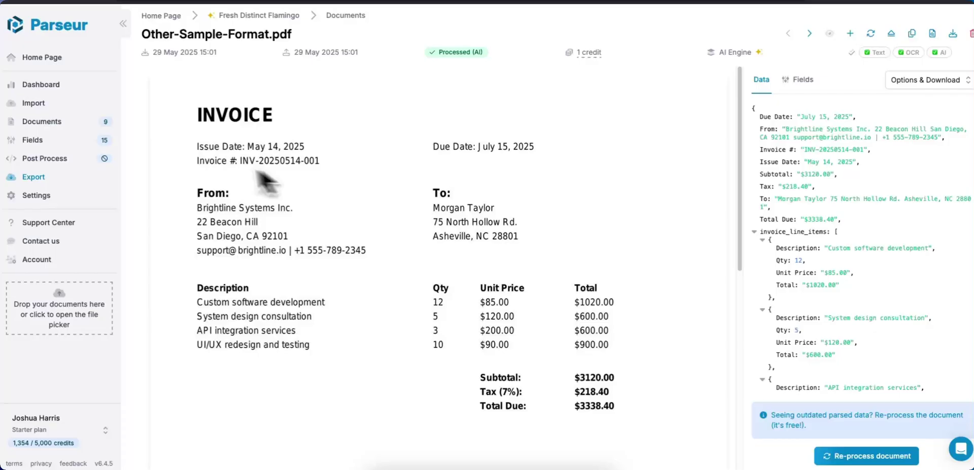
left_click(807, 87)
scroll(784, 168, "up", 1)
left_click(935, 199)
left_click(761, 284)
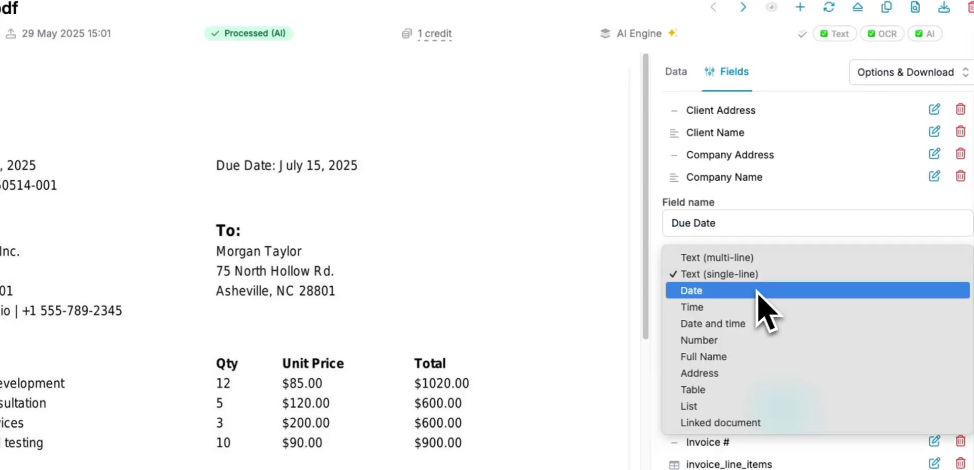
left_click(750, 291)
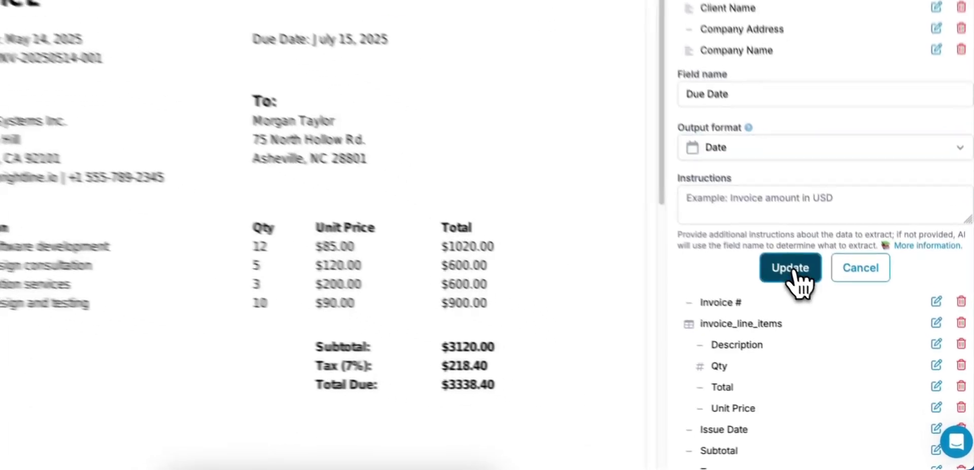
left_click(841, 311)
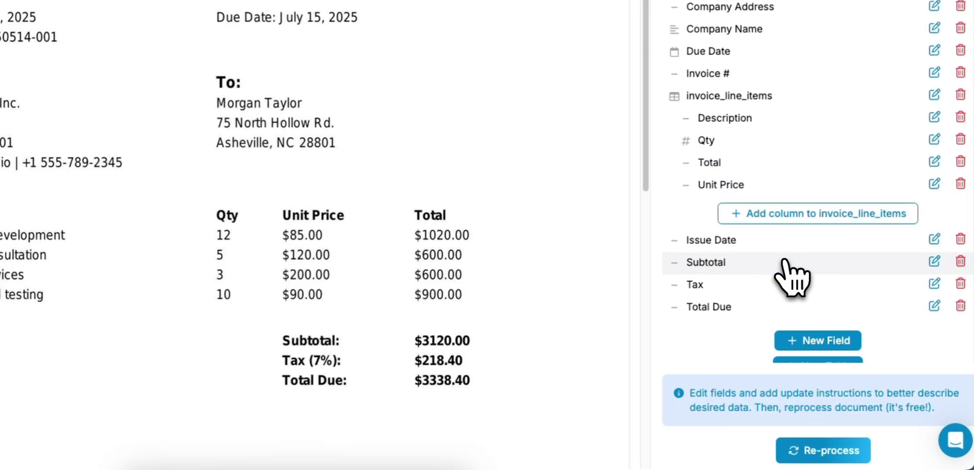
Set the Issue Date field's output format to Date as well
left_click(934, 239)
left_click(718, 288)
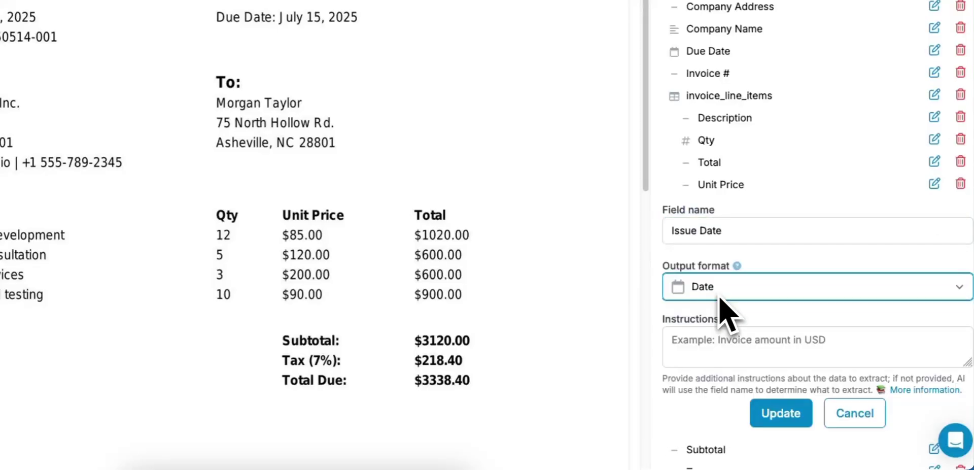
left_click(760, 417)
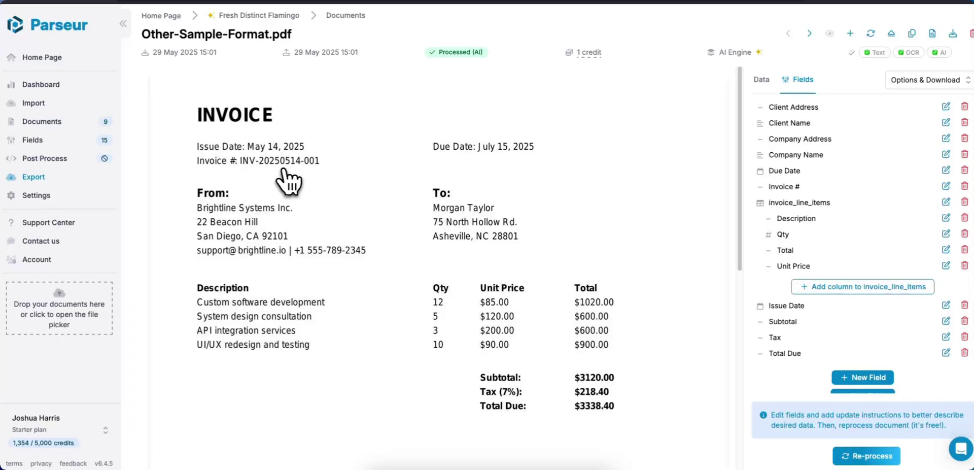
Give Invoice # the instruction 'Please remove any instance of INV- in the number.'
left_click(944, 182)
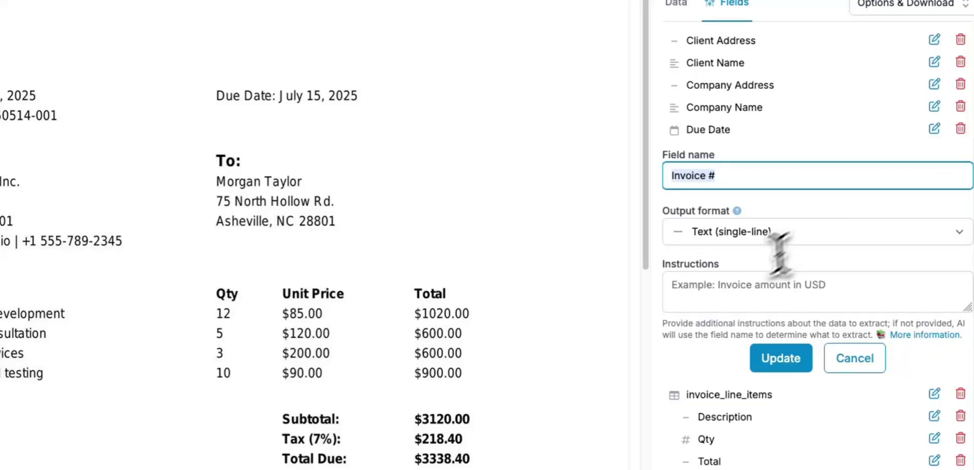
left_click(736, 285)
type("Please remove any instance of INV- in the number.")
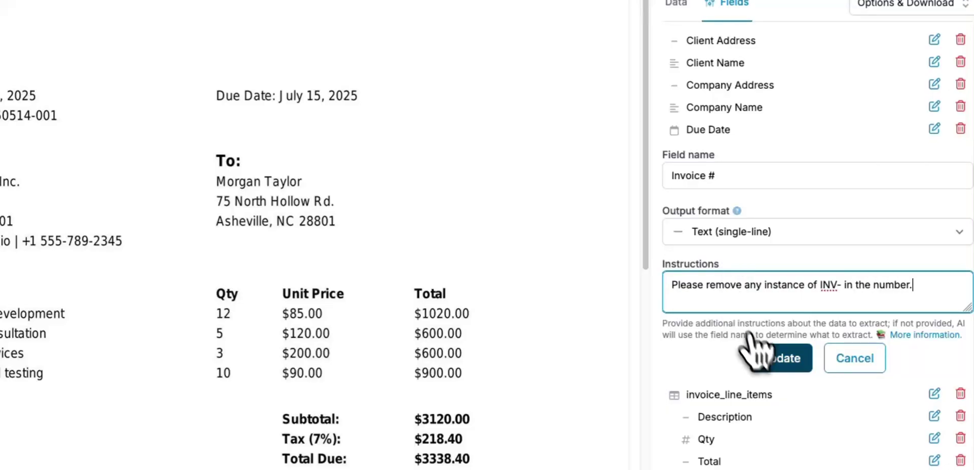
left_click(781, 358)
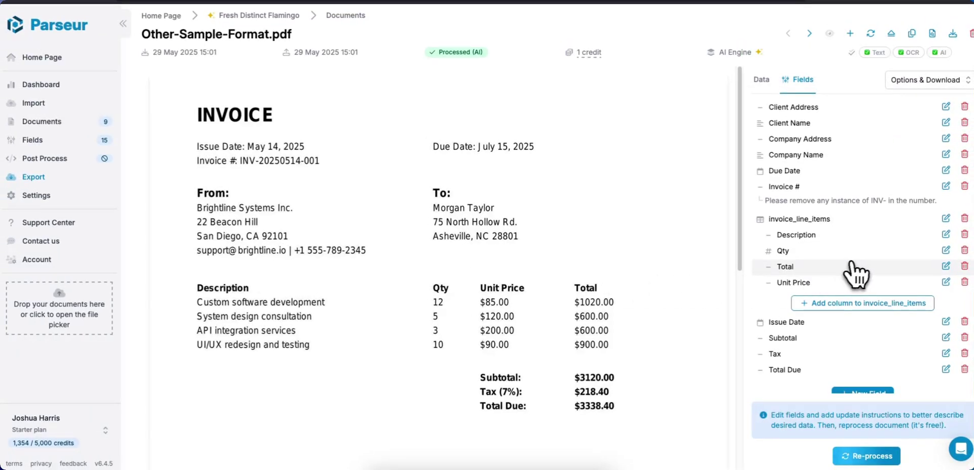
Select all nine documents in the Documents list and re-process them
scroll(861, 274, "down", 1)
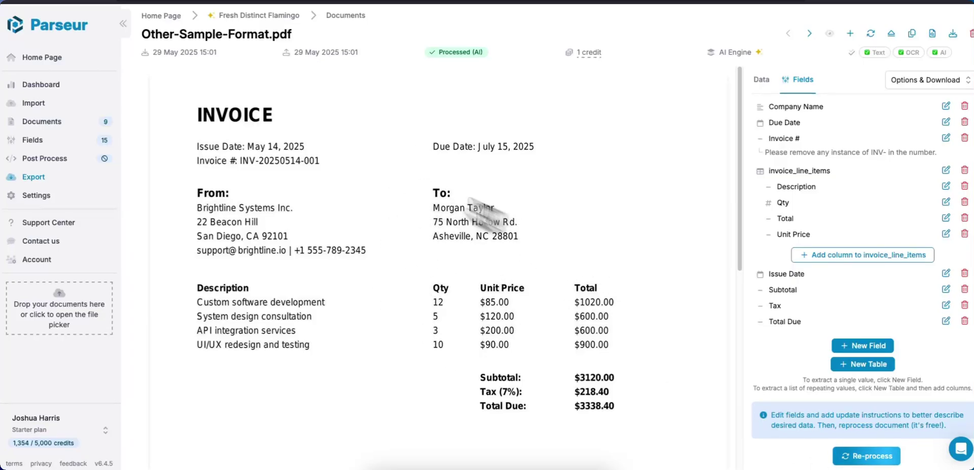
left_click(53, 135)
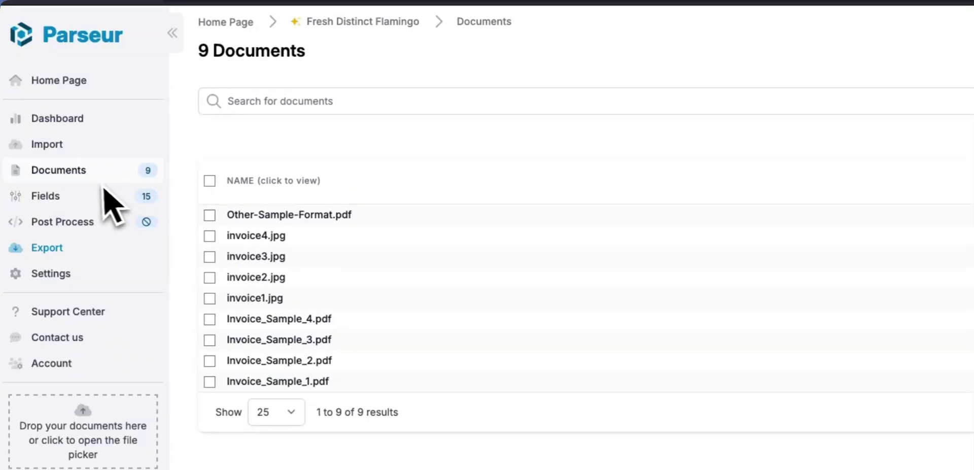
left_click(215, 182)
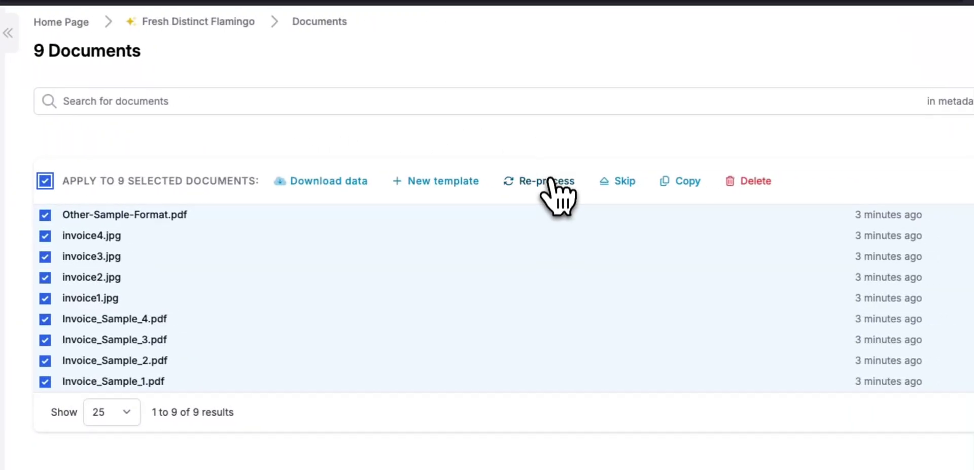
left_click(548, 186)
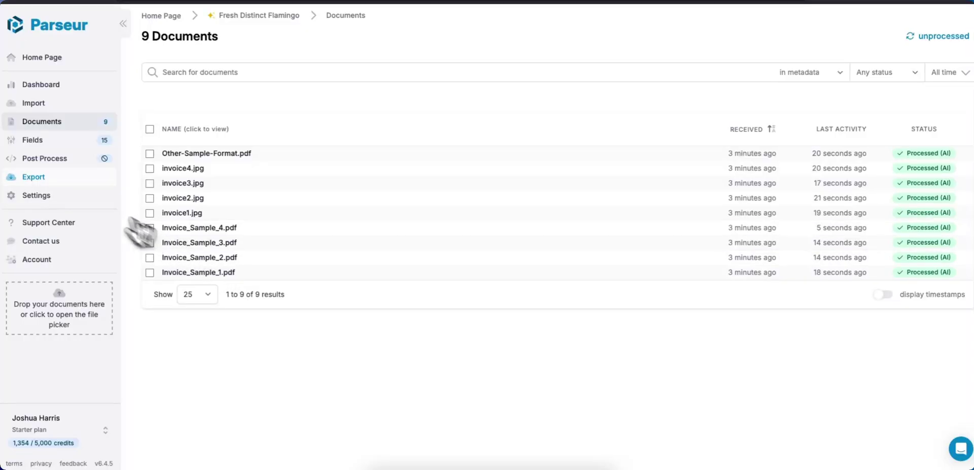
left_click(61, 178)
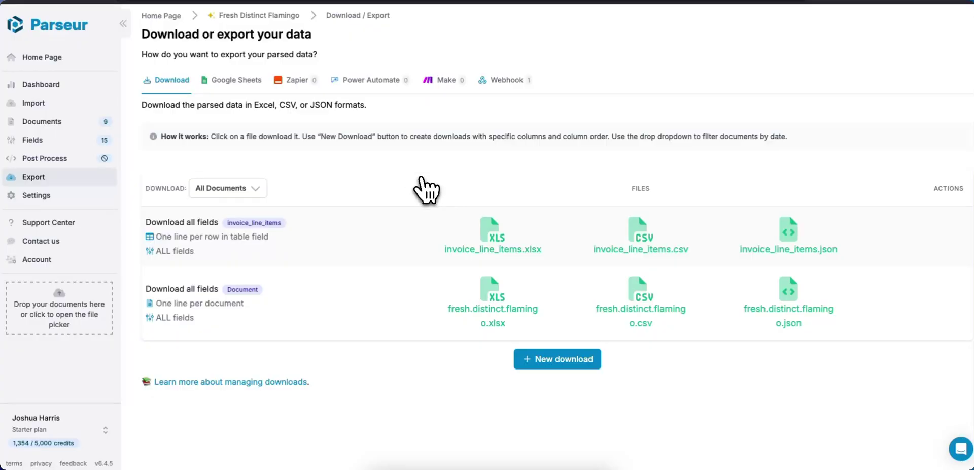
Download invoice_line_items.xlsx and open the downloaded spreadsheet
left_click(489, 236)
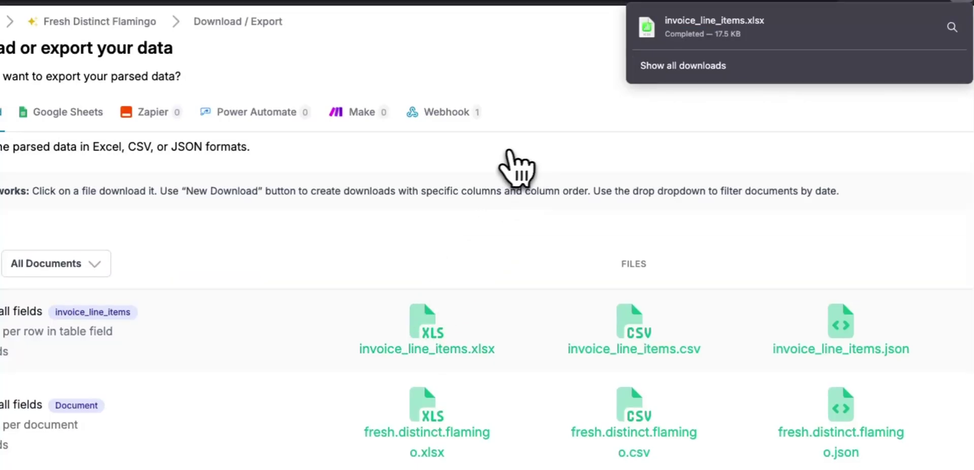
left_click(668, 35)
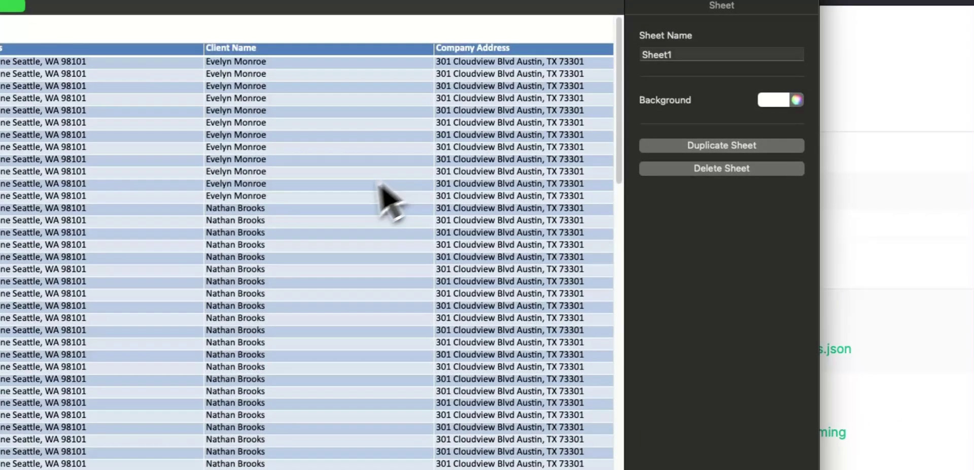
Enlarge the whole table's text and hide the Format sidebar in Numbers
left_click(368, 197)
key("super+a")
key("super+plus")
key("super+plus")
left_click(758, 7)
left_click(298, 249)
Scroll across all the exported columns to check the new fields
scroll(299, 249, "right", 10)
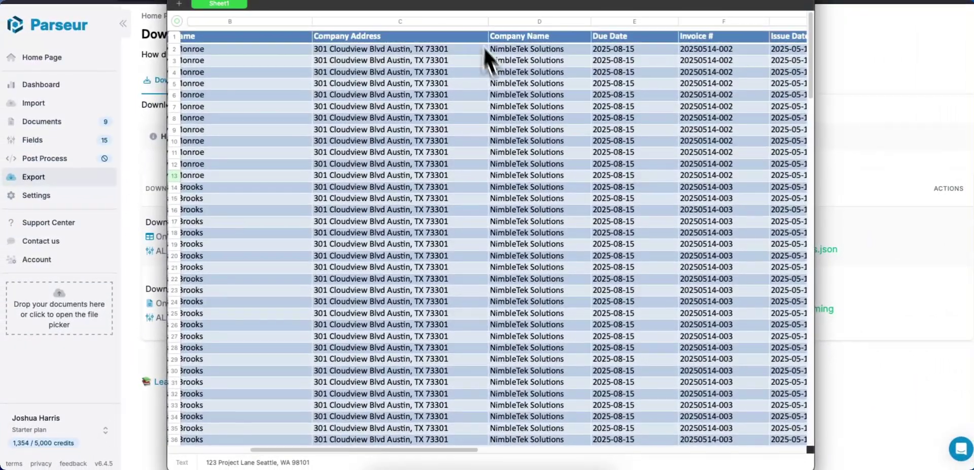
scroll(501, 135, "right", 5)
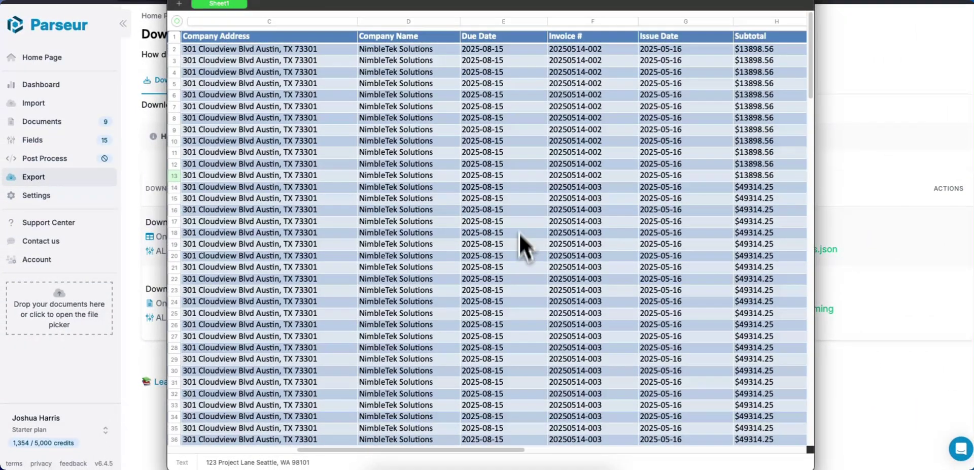
scroll(519, 78, "right", 2)
scroll(516, 77, "right", 3)
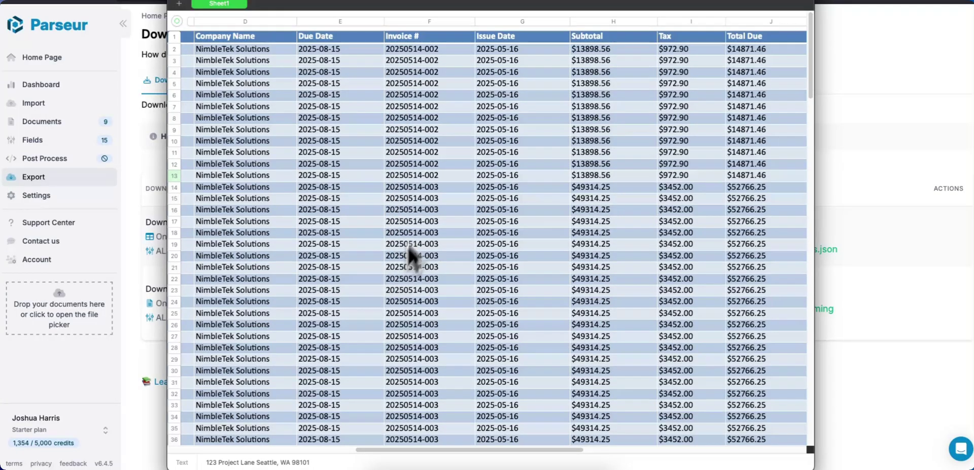
scroll(441, 132, "right", 1)
scroll(440, 142, "right", 1)
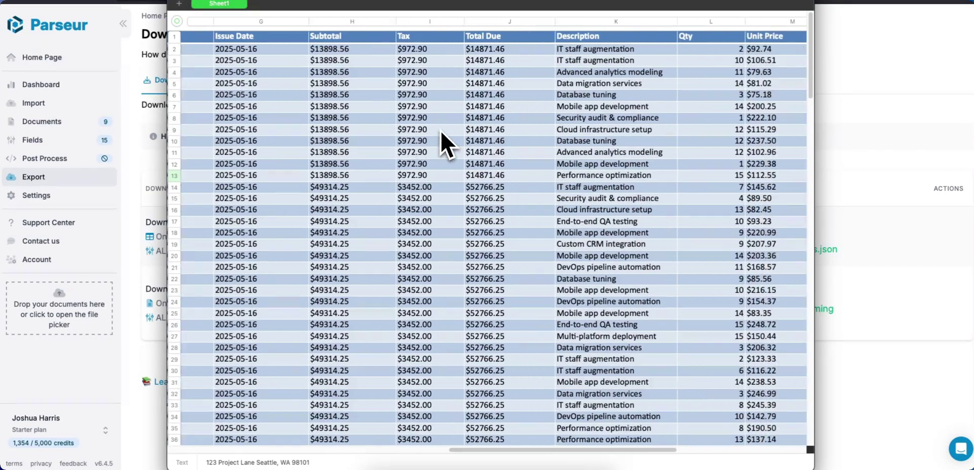
scroll(441, 142, "right", 4)
scroll(436, 139, "right", 1)
Scroll through the line-item rows, then close the spreadsheet
scroll(372, 105, "down", 5)
scroll(376, 127, "down", 5)
scroll(424, 152, "down", 5)
scroll(419, 150, "left", 2)
scroll(463, 187, "down", 3)
scroll(548, 248, "down", 4)
scroll(546, 262, "down", 5)
scroll(545, 262, "down", 5)
scroll(543, 265, "down", 1)
scroll(543, 284, "left", 1)
scroll(507, 279, "left", 5)
scroll(467, 269, "left", 3)
scroll(463, 260, "left", 3)
scroll(463, 260, "left", 2)
scroll(462, 261, "left", 1)
key("super+w")
left_click(447, 278)
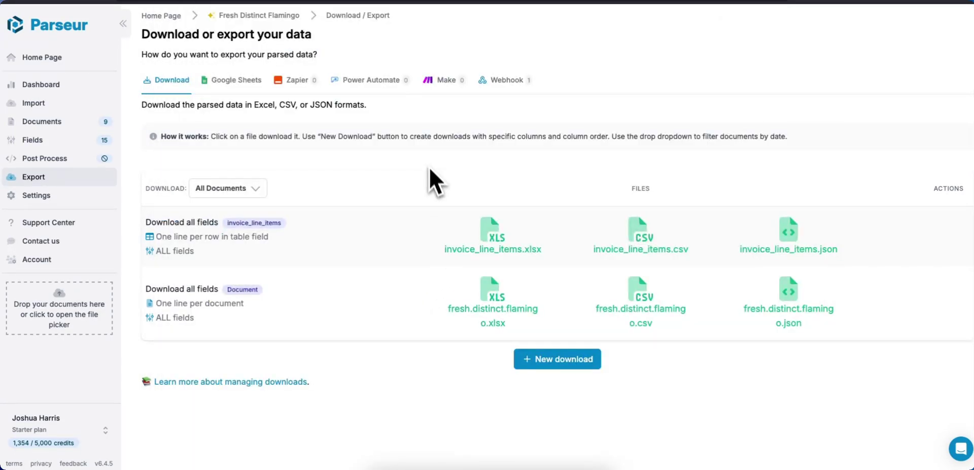